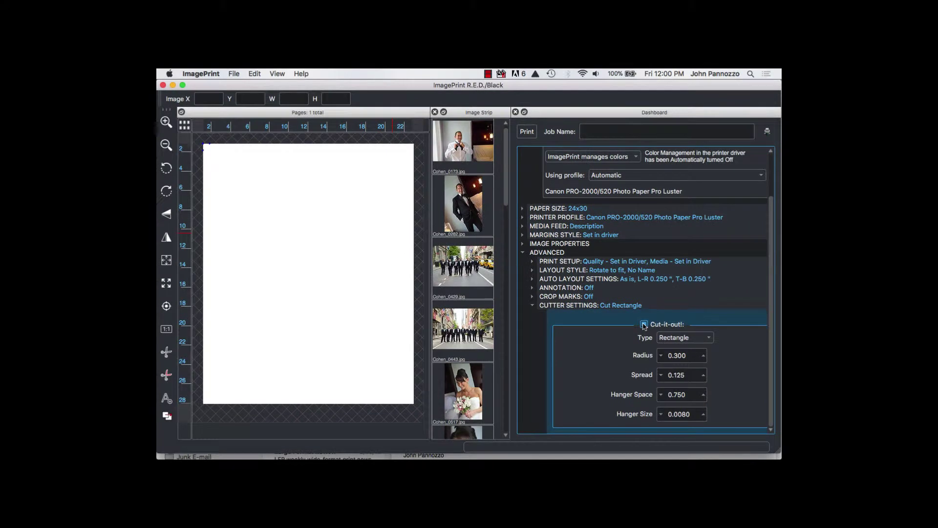
Enable the Cut-it-out! option in the cutter settings, using the Rectangle type
{"action": "left_click", "coordinate": [644, 325]}
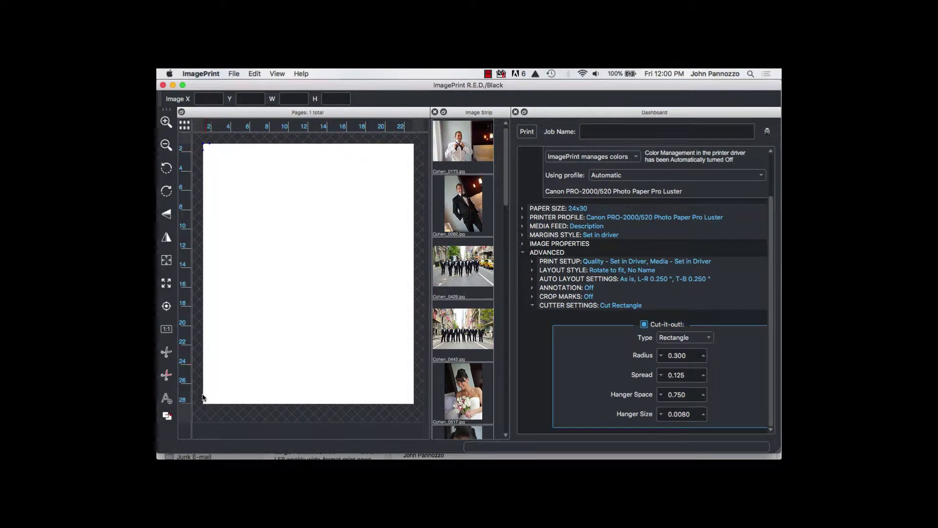
{"action": "left_click", "coordinate": [407, 207]}
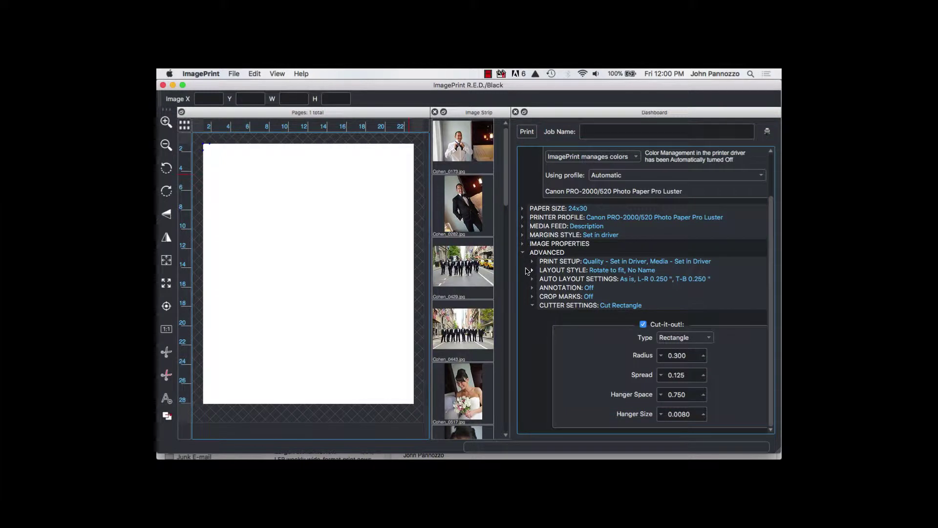
Place and resize the groomsmen street photo and two bride portraits freehand on the page, and clear the page
{"action": "left_click_drag", "start_coordinate": [468, 254], "coordinate": [318, 188]}
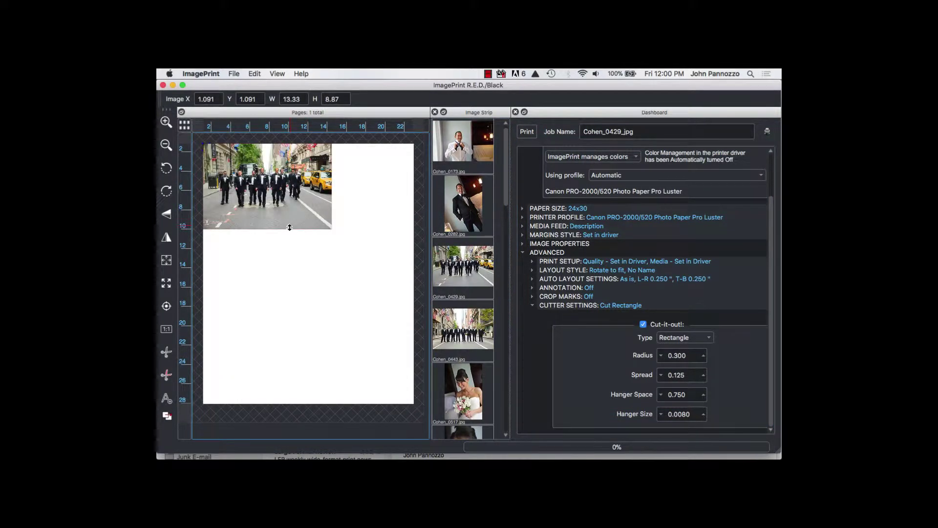
{"action": "left_click_drag", "start_coordinate": [261, 185], "coordinate": [259, 196]}
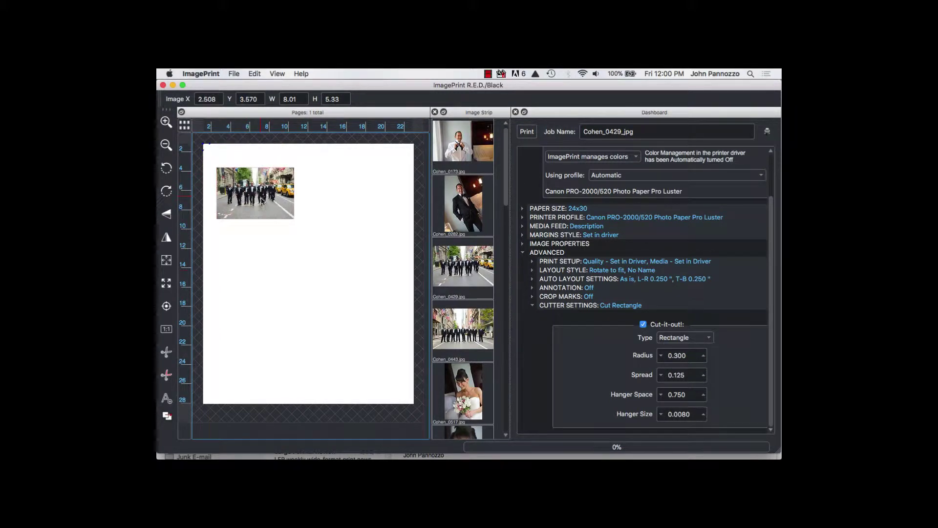
{"action": "left_click_drag", "start_coordinate": [463, 270], "coordinate": [326, 306]}
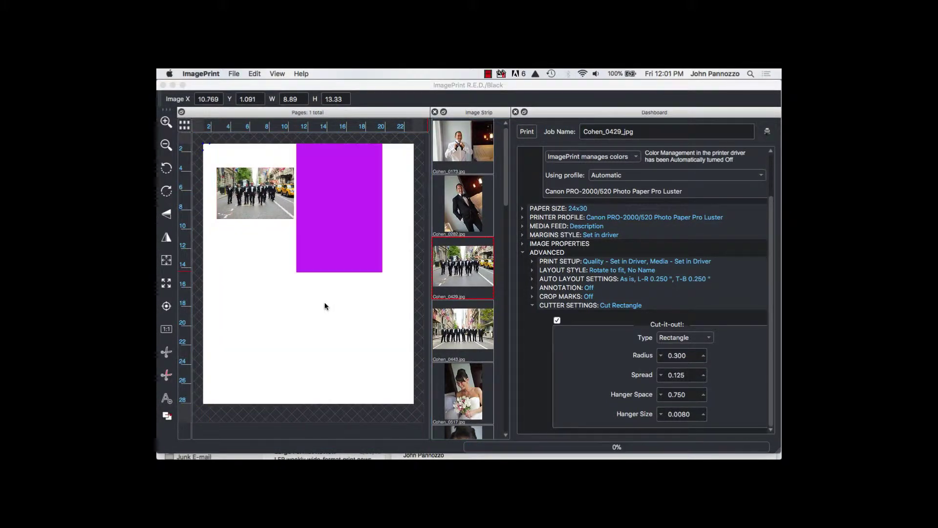
{"action": "left_click", "coordinate": [335, 272]}
{"action": "left_click_drag", "start_coordinate": [335, 273], "coordinate": [332, 249]}
{"action": "left_click_drag", "start_coordinate": [473, 386], "coordinate": [277, 269]}
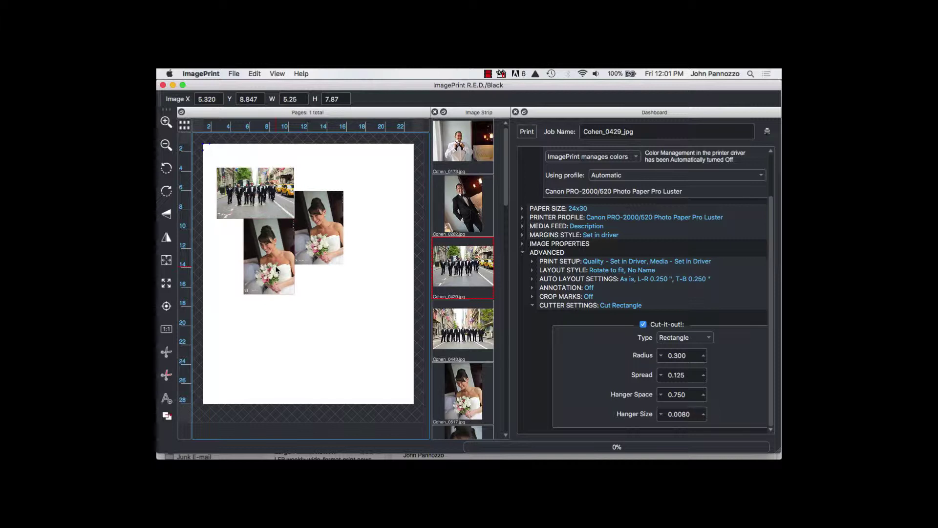
{"action": "left_click", "coordinate": [166, 374]}
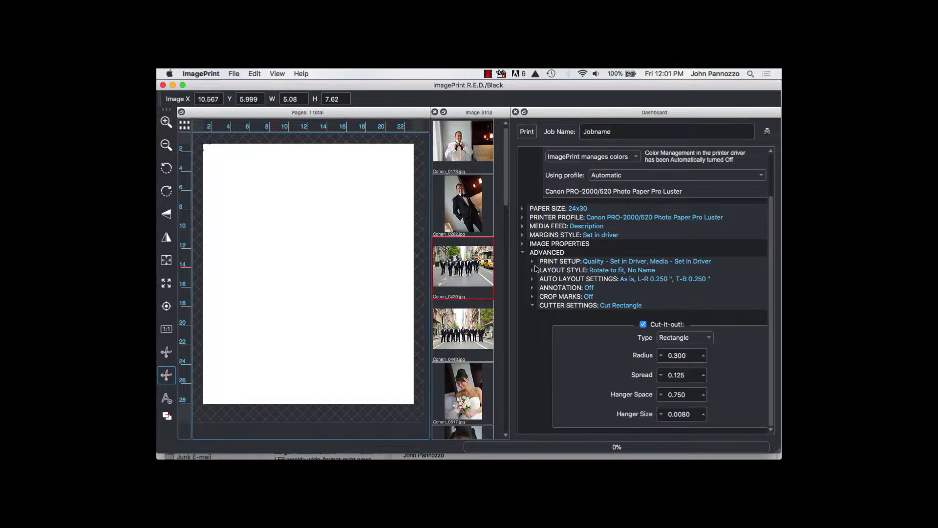
Set the auto layout bounding box to the 4"x 6" photo size
{"action": "left_click", "coordinate": [533, 279]}
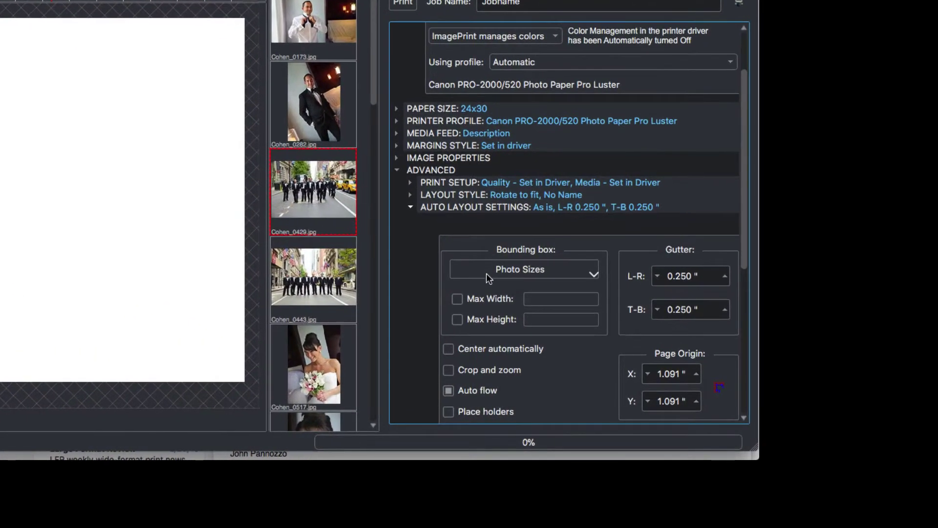
{"action": "left_click", "coordinate": [584, 323]}
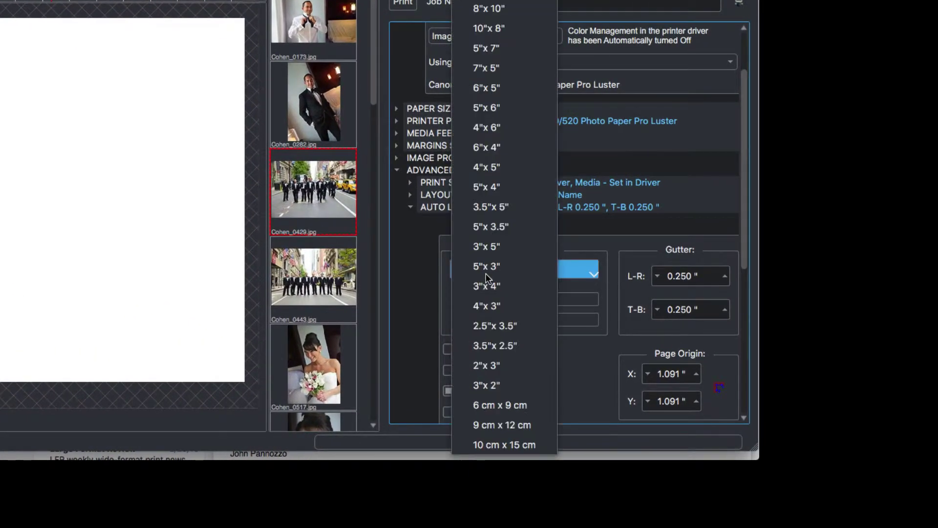
{"action": "left_click", "coordinate": [487, 127]}
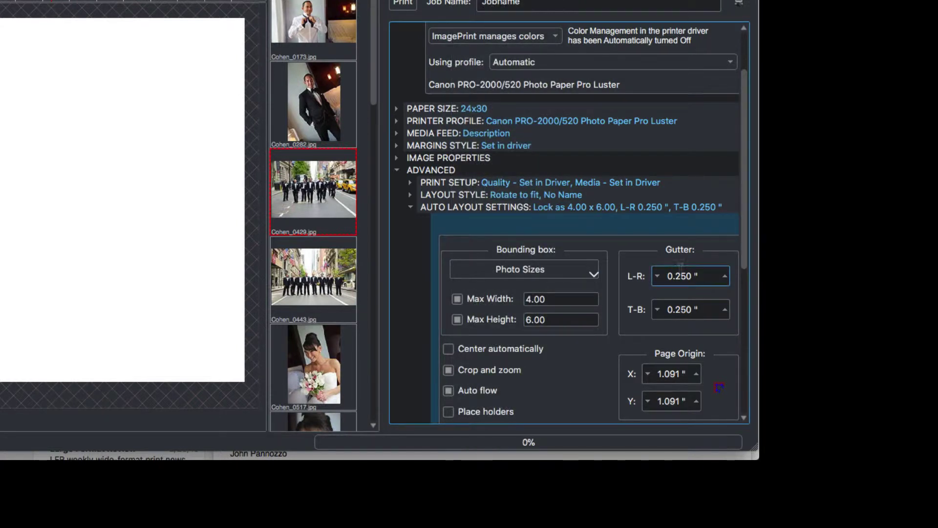
Set the auto layout gutters to 0.000" both left-right and top-bottom
{"action": "left_click", "coordinate": [658, 277]}
{"action": "left_click", "coordinate": [657, 277]}
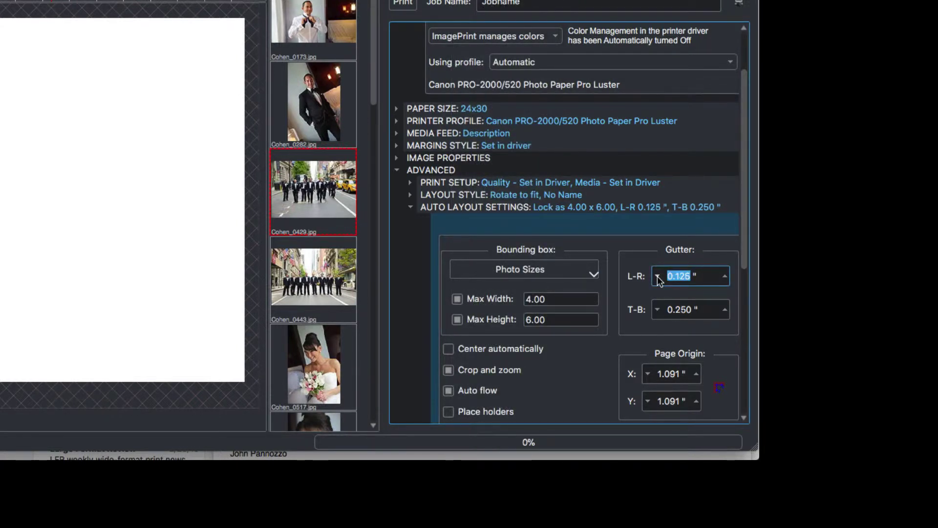
{"action": "left_click", "coordinate": [658, 277]}
{"action": "scroll", "coordinate": [660, 293], "scroll_direction": "down", "scroll_amount": 2}
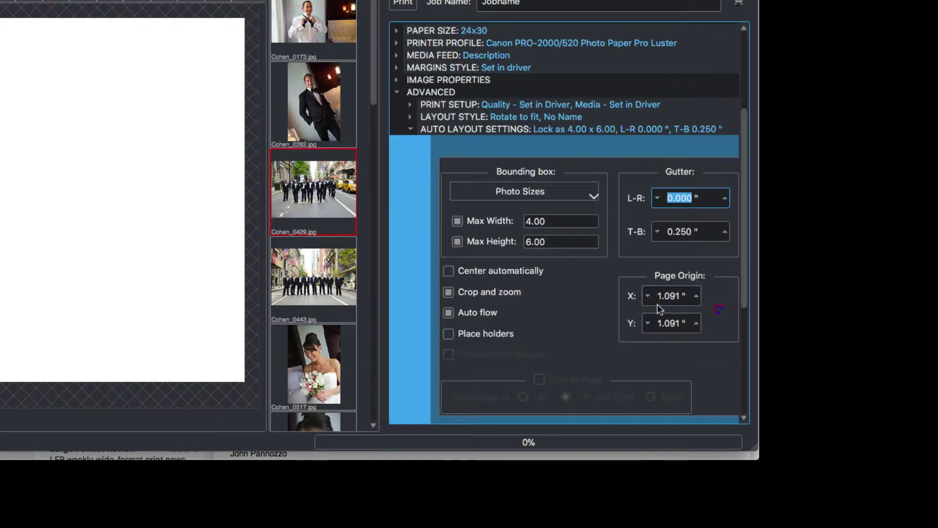
{"action": "left_click", "coordinate": [658, 232]}
{"action": "left_click", "coordinate": [658, 232]}
{"action": "left_click", "coordinate": [658, 232]}
{"action": "left_click", "coordinate": [658, 232]}
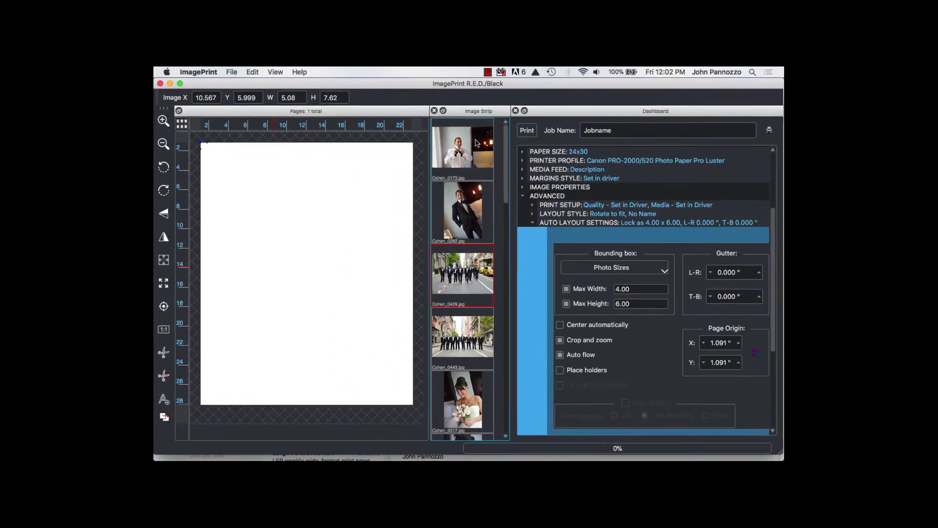
Place all images from the Image Strip on the page and set the cutter Spread to 0.000
{"action": "left_click", "coordinate": [476, 142]}
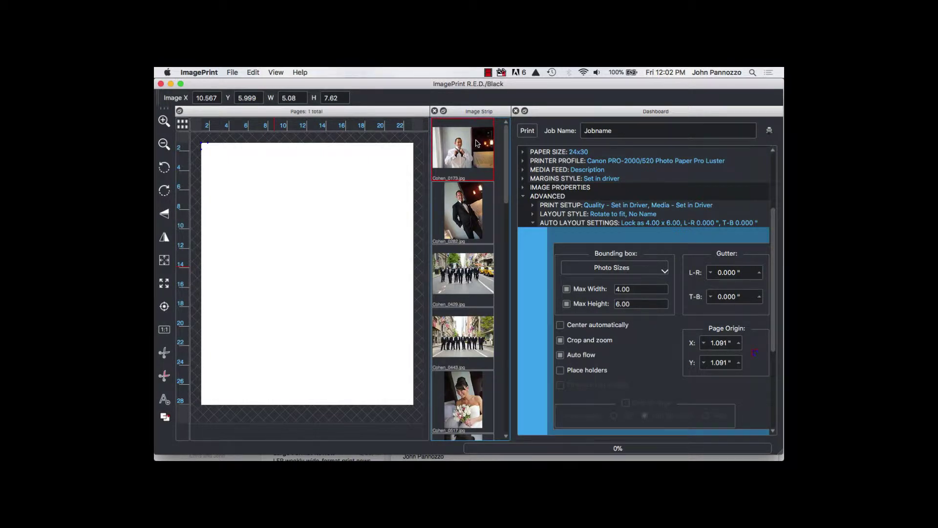
{"action": "key", "text": "super+a"}
{"action": "left_click_drag", "start_coordinate": [476, 143], "coordinate": [330, 184]}
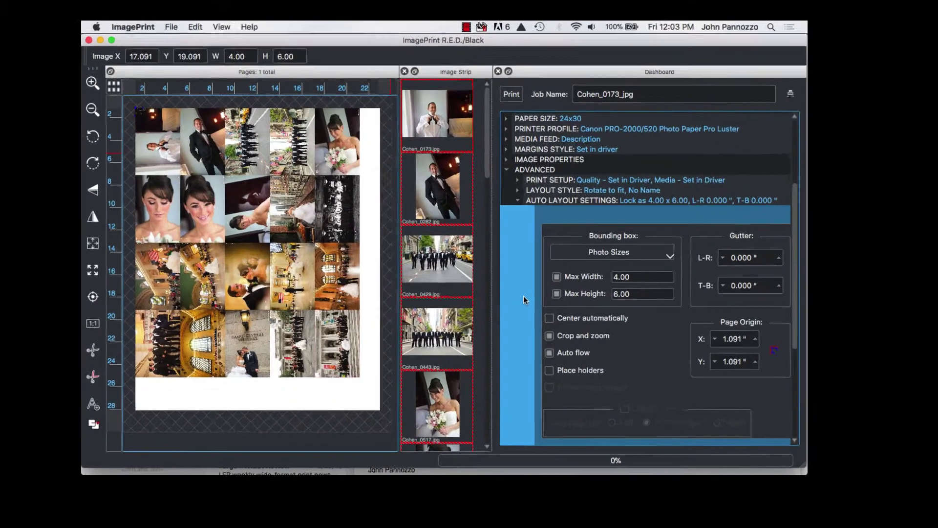
{"action": "scroll", "coordinate": [538, 304], "scroll_direction": "down", "scroll_amount": 5}
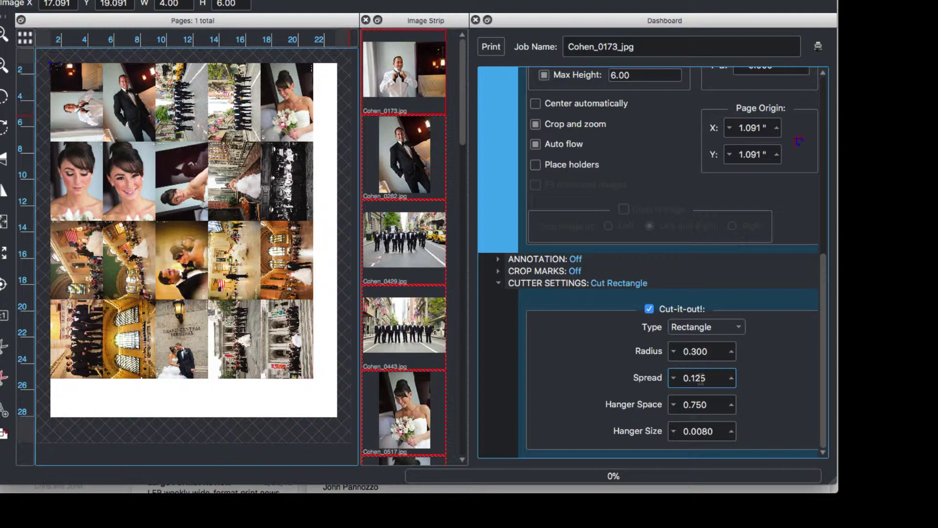
{"action": "left_click", "coordinate": [675, 378]}
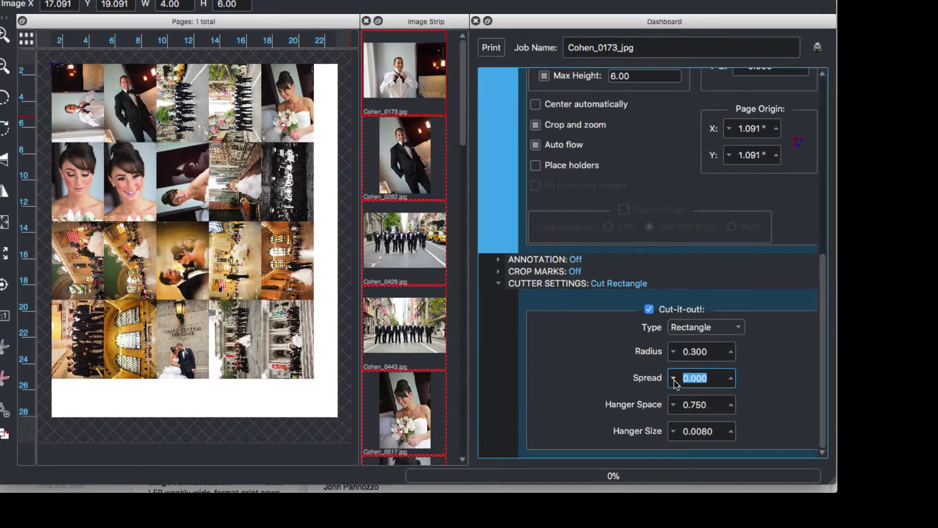
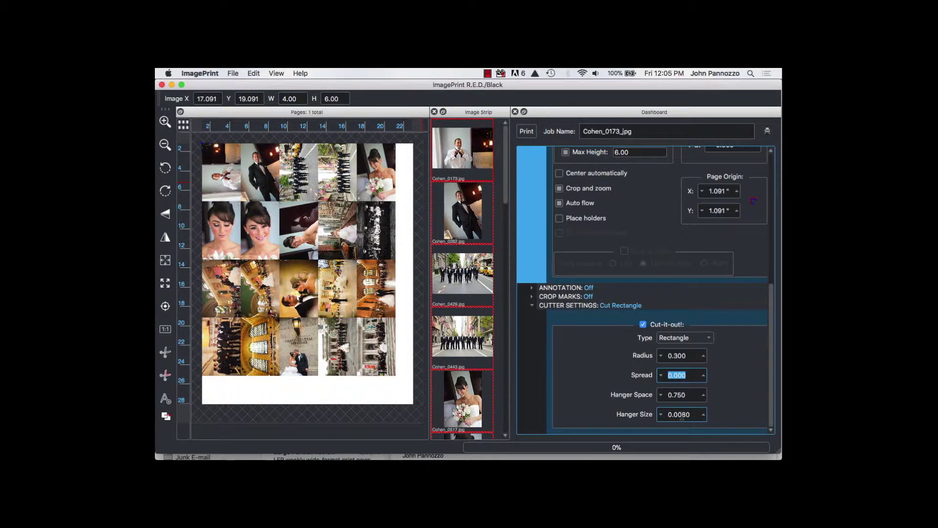
Inspect the print queue options in SpoolFace and print the current layout with rectangle cuts
{"action": "left_click", "coordinate": [767, 131]}
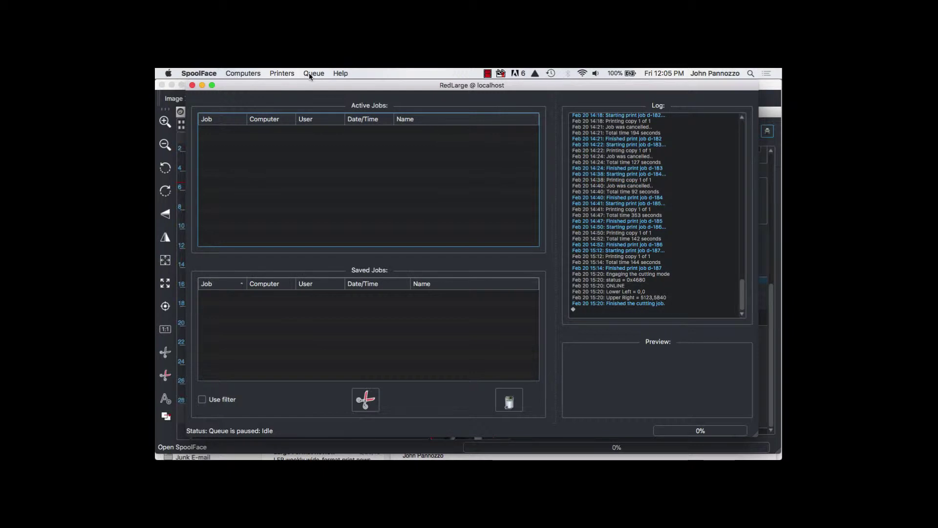
{"action": "left_click", "coordinate": [309, 76]}
{"action": "left_click", "coordinate": [271, 167]}
{"action": "left_click", "coordinate": [192, 85]}
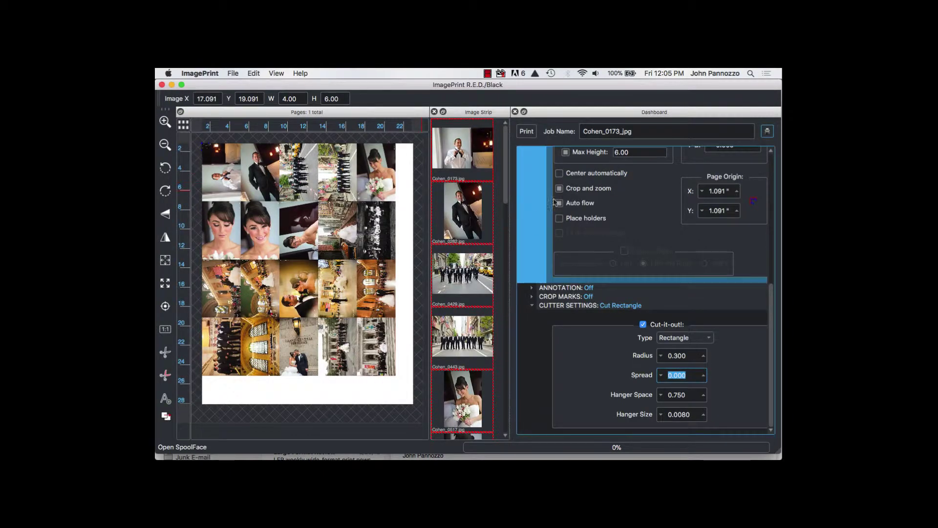
{"action": "left_click", "coordinate": [528, 132]}
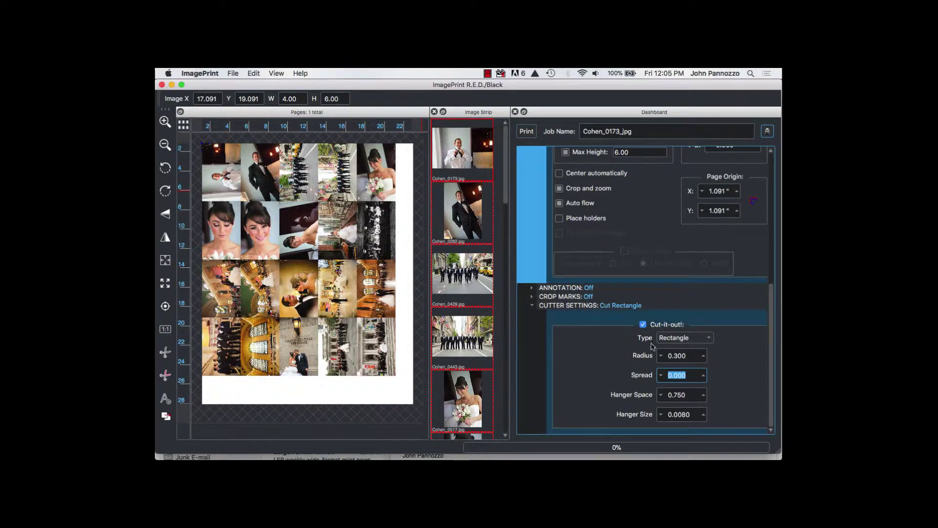
Set the cut type to Rounded Rect, try different radii ending at 0.300, and print the layout
{"action": "left_click", "coordinate": [686, 339]}
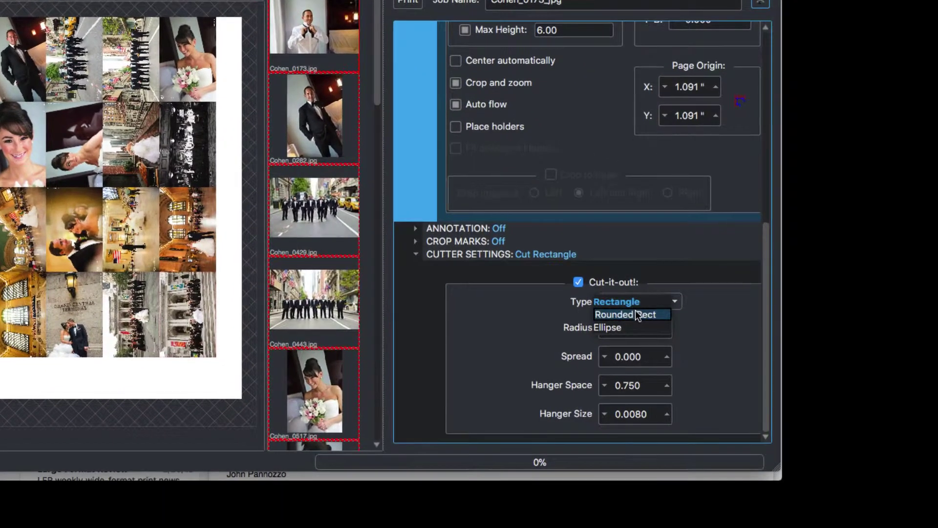
{"action": "left_click", "coordinate": [634, 314]}
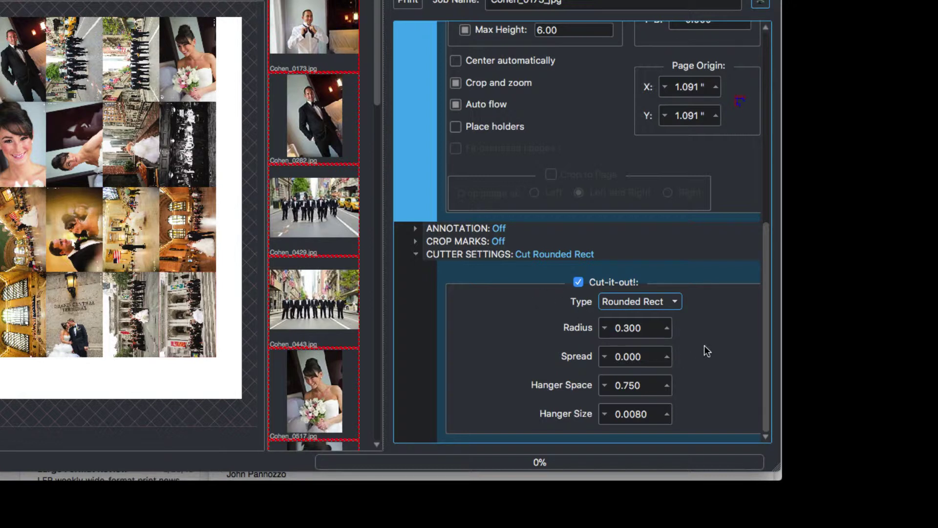
{"action": "left_click", "coordinate": [667, 329]}
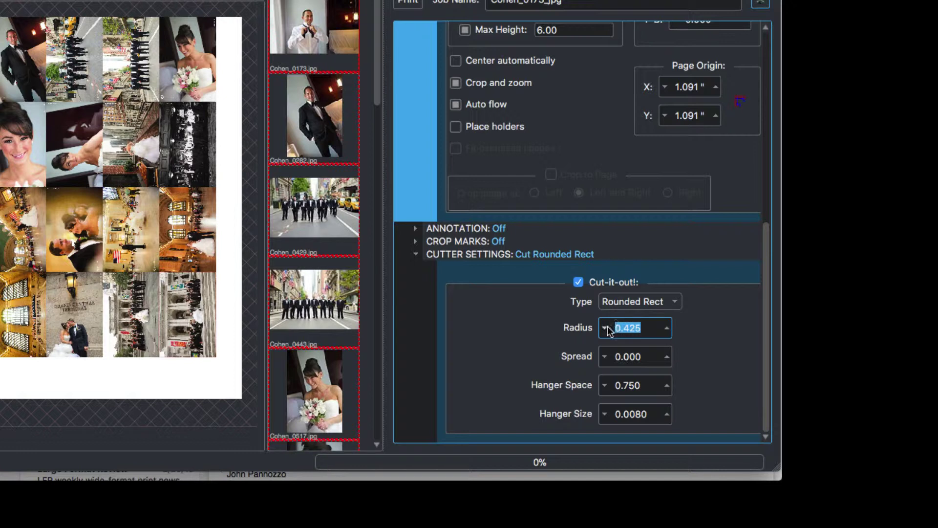
{"action": "left_click", "coordinate": [606, 330]}
{"action": "left_click", "coordinate": [606, 331]}
{"action": "left_click", "coordinate": [607, 331]}
{"action": "left_click", "coordinate": [668, 329]}
{"action": "left_click", "coordinate": [667, 330]}
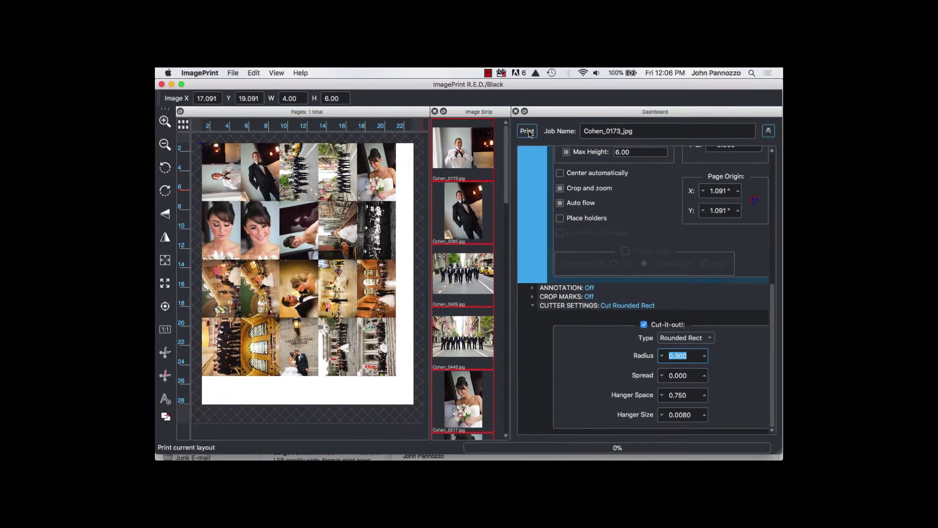
{"action": "left_click", "coordinate": [528, 131]}
Change the cut type to Ellipse and print the layout
{"action": "left_click", "coordinate": [702, 339]}
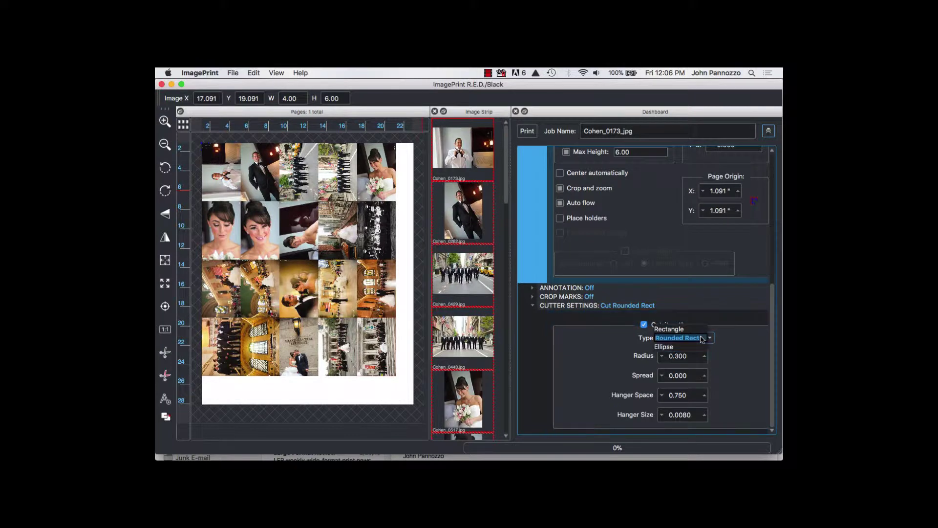
{"action": "left_click", "coordinate": [679, 347]}
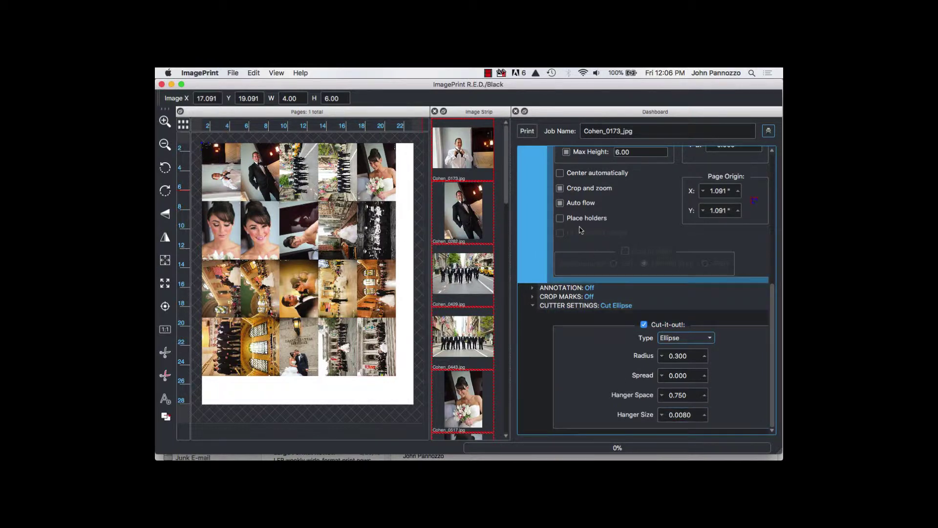
{"action": "left_click", "coordinate": [531, 134]}
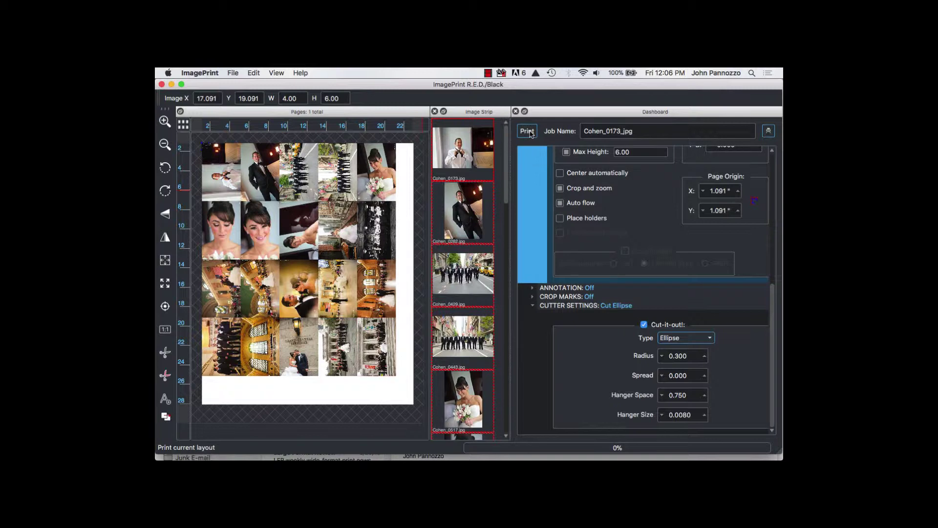
{"action": "left_click", "coordinate": [531, 133]}
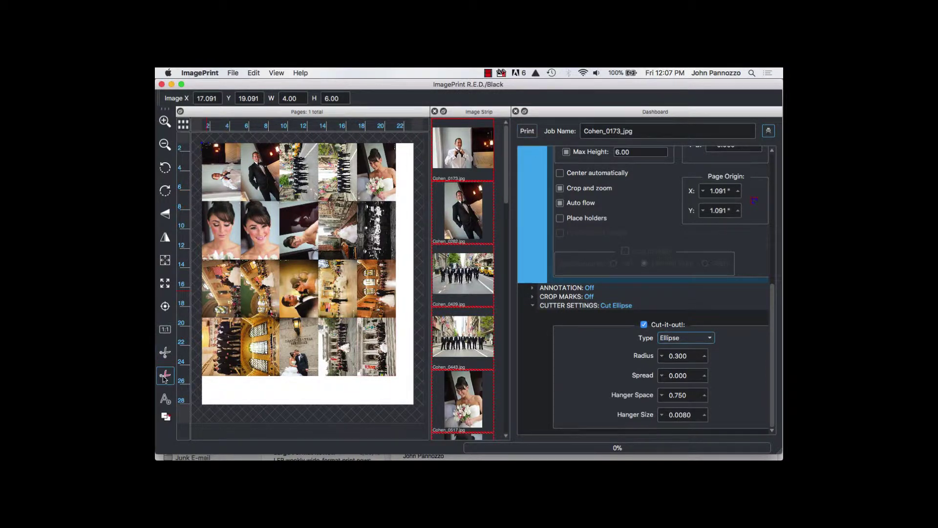
Clear all images from the page and set the left-right and top-bottom gutters to 0.250"
{"action": "left_click", "coordinate": [164, 376]}
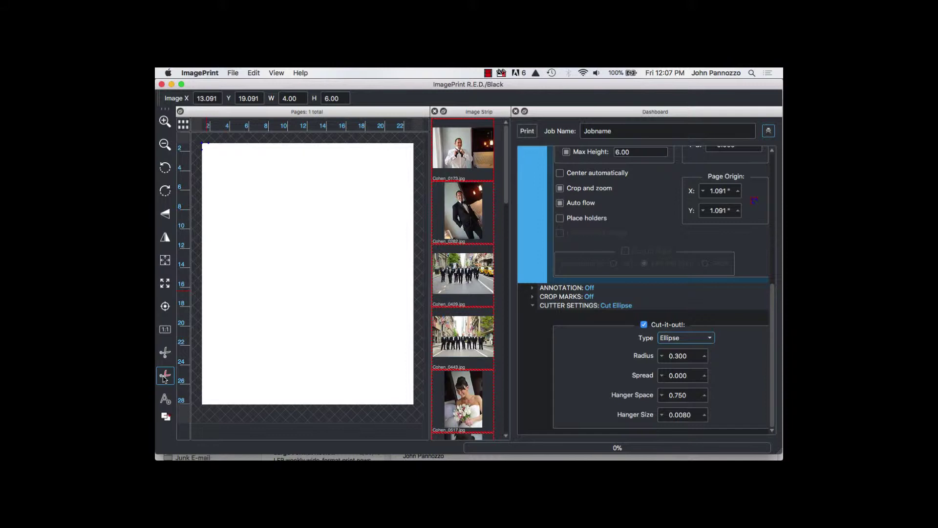
{"action": "scroll", "coordinate": [548, 326], "scroll_direction": "up", "scroll_amount": 5}
{"action": "scroll", "coordinate": [548, 326], "scroll_direction": "up", "scroll_amount": 3}
{"action": "scroll", "coordinate": [547, 326], "scroll_direction": "down", "scroll_amount": 1}
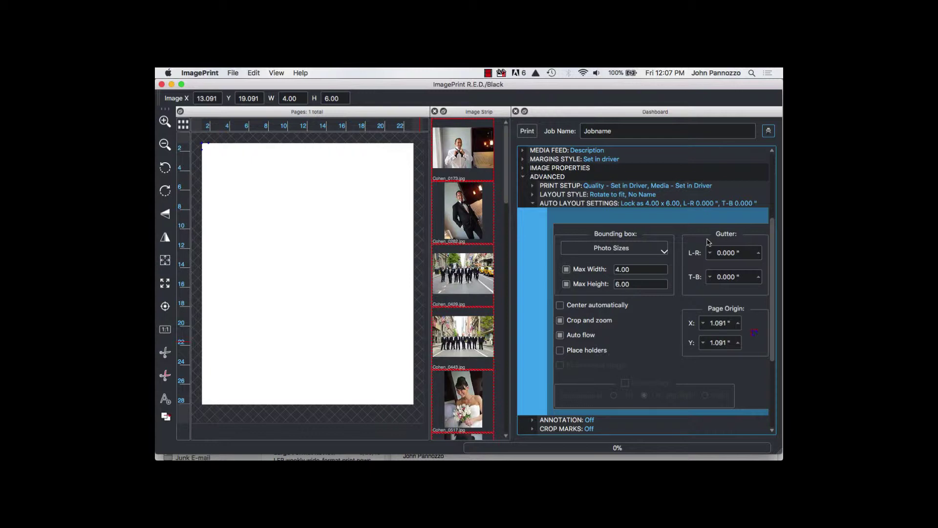
{"action": "left_click", "coordinate": [759, 253]}
{"action": "left_click", "coordinate": [759, 252]}
{"action": "left_click", "coordinate": [758, 253]}
{"action": "left_click", "coordinate": [758, 252]}
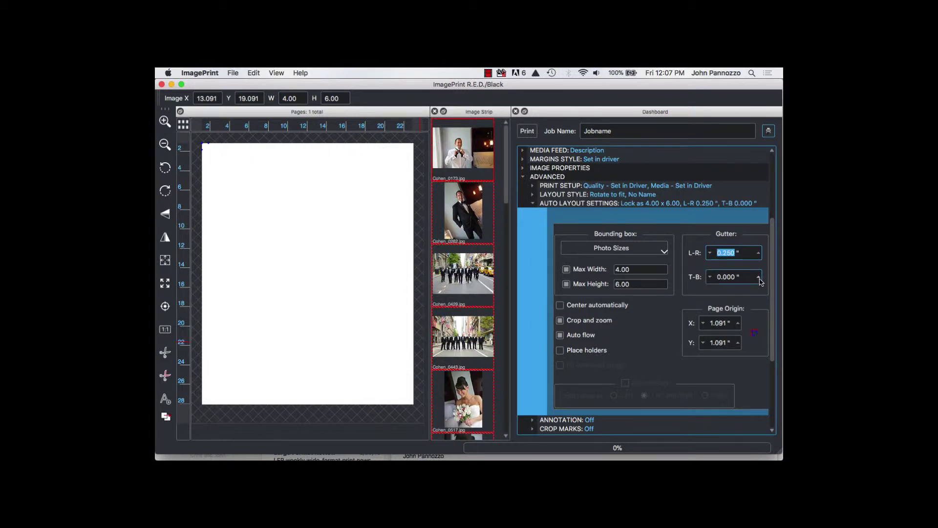
{"action": "left_click", "coordinate": [758, 277]}
{"action": "left_click", "coordinate": [759, 277]}
{"action": "left_click", "coordinate": [759, 278]}
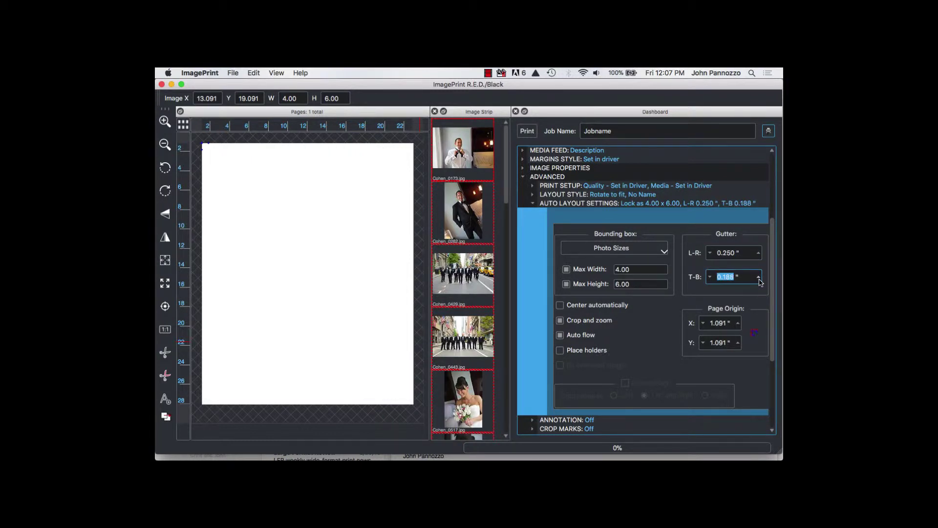
{"action": "left_click", "coordinate": [759, 277]}
Set the page origin to 1.653" for both X and Y
{"action": "left_click", "coordinate": [739, 325]}
{"action": "left_click", "coordinate": [739, 325]}
{"action": "left_click", "coordinate": [739, 325]}
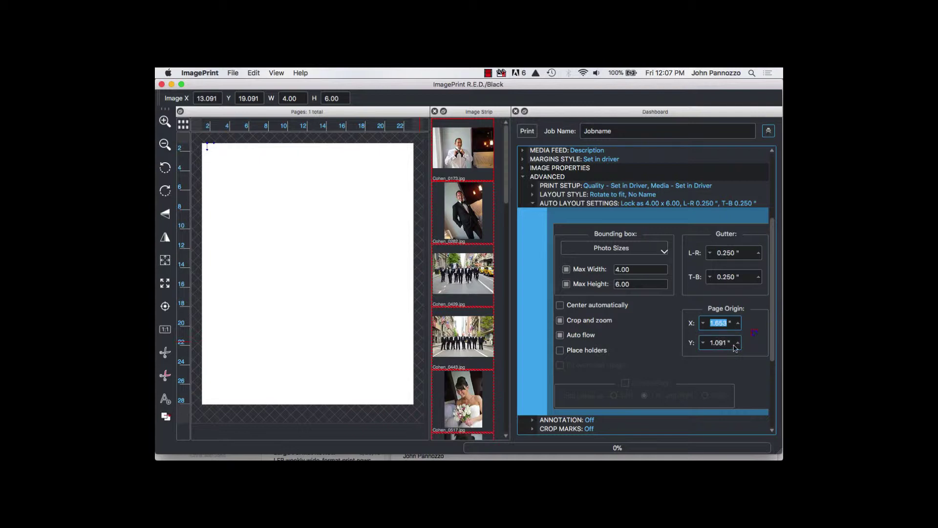
{"action": "left_click", "coordinate": [740, 344]}
{"action": "left_click", "coordinate": [739, 344]}
{"action": "left_click", "coordinate": [739, 344]}
{"action": "left_click", "coordinate": [739, 344]}
{"action": "left_click", "coordinate": [739, 344]}
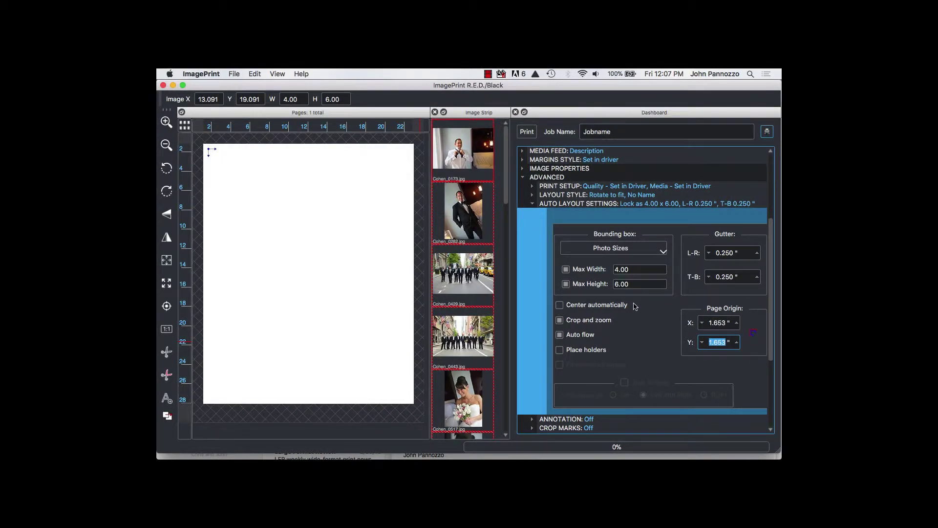
Set the Spread in the cutter settings to 0.125 for the Ellipse cut
{"action": "scroll", "coordinate": [634, 318], "scroll_direction": "down", "scroll_amount": 5}
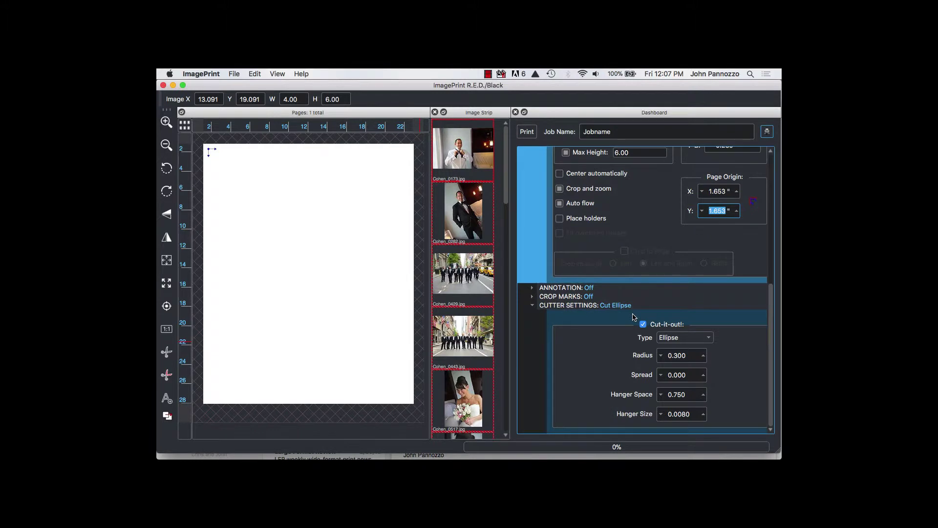
{"action": "left_click", "coordinate": [704, 376]}
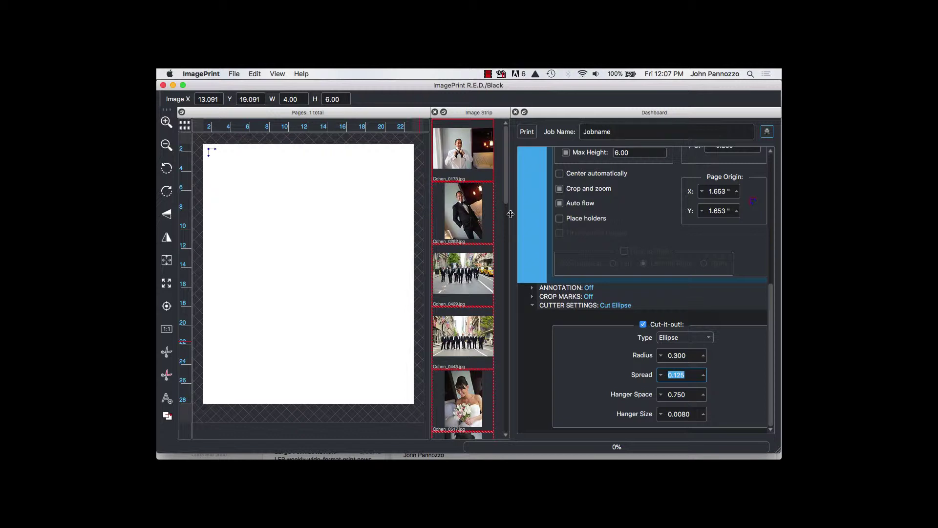
Place the selected images from the image strip onto the page and print the layout
{"action": "left_click_drag", "start_coordinate": [464, 156], "coordinate": [325, 191]}
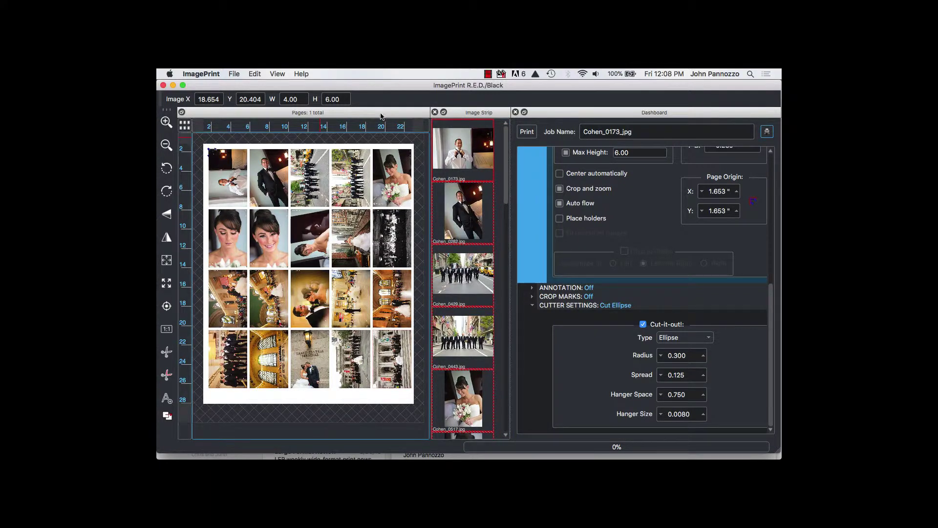
{"action": "left_click", "coordinate": [526, 132]}
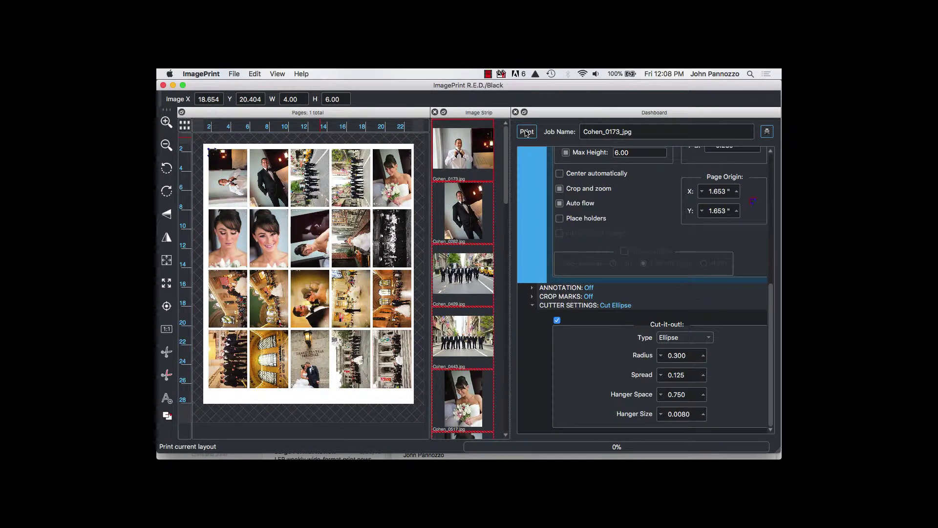
Switch to SpoolFace and preview each active print job in turn, from the first to the last
{"action": "left_click", "coordinate": [768, 134]}
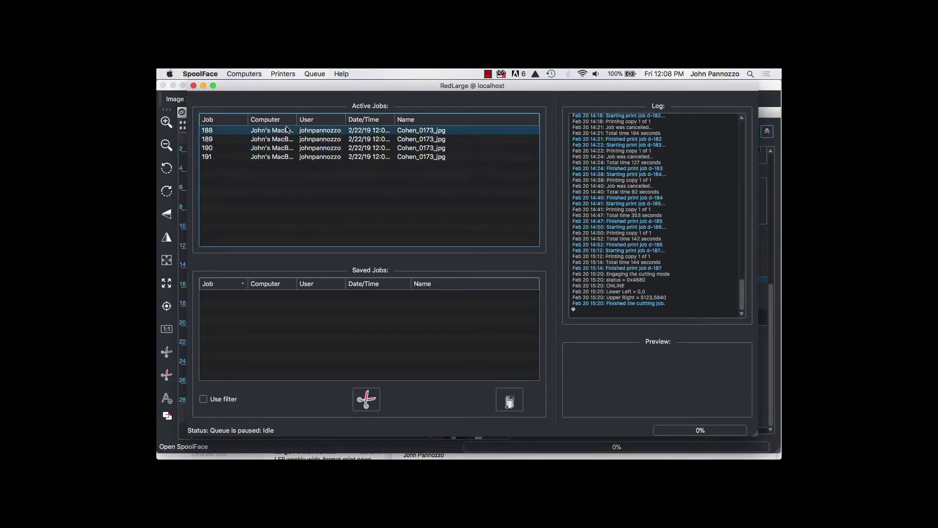
{"action": "left_click", "coordinate": [313, 132]}
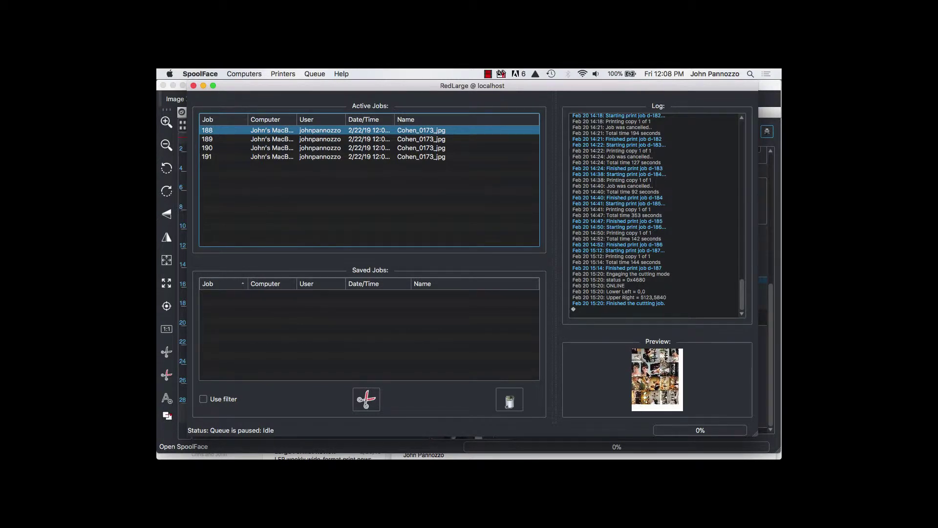
{"action": "left_click", "coordinate": [370, 140]}
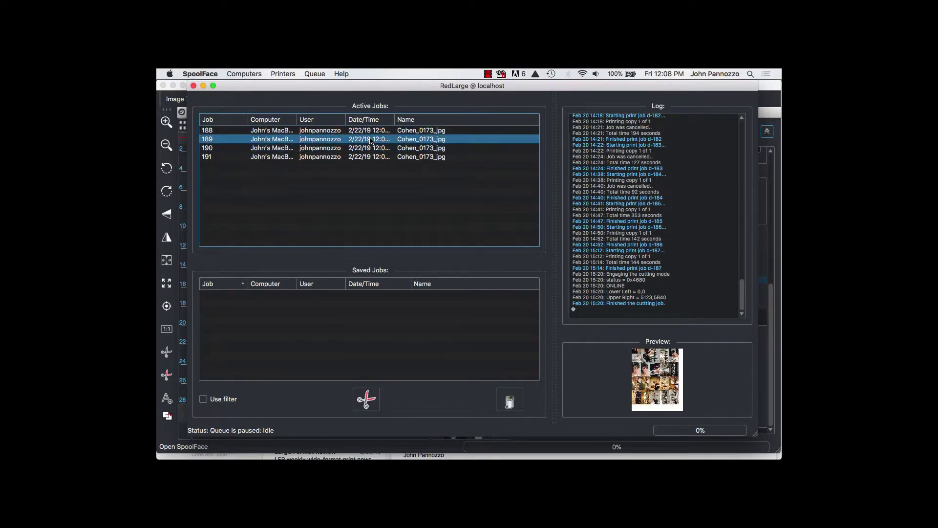
{"action": "left_click", "coordinate": [367, 148]}
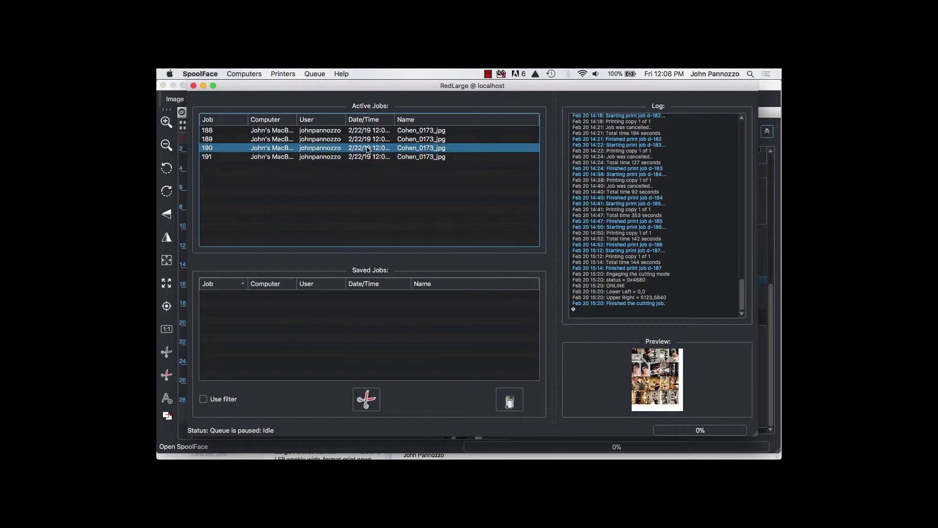
{"action": "left_click", "coordinate": [366, 157]}
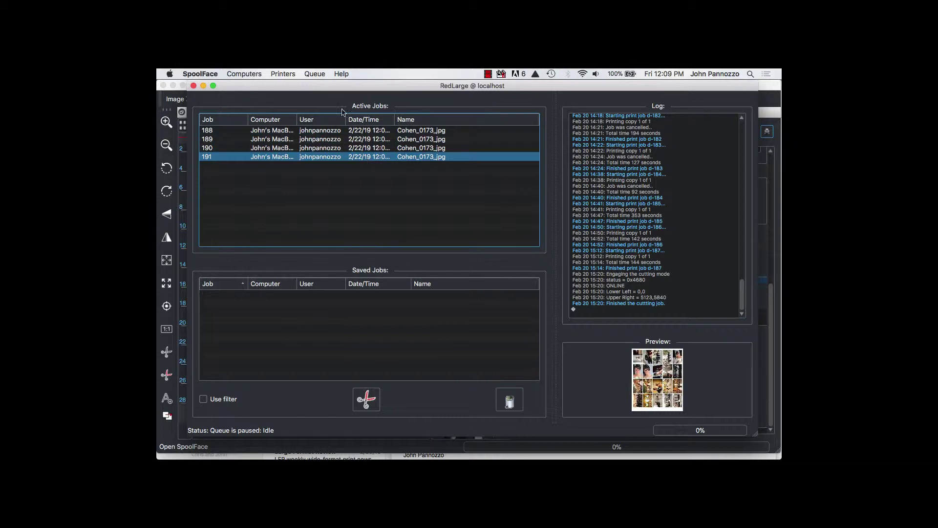
Turn off the pause on the printing queue to release the active jobs
{"action": "left_click", "coordinate": [315, 75]}
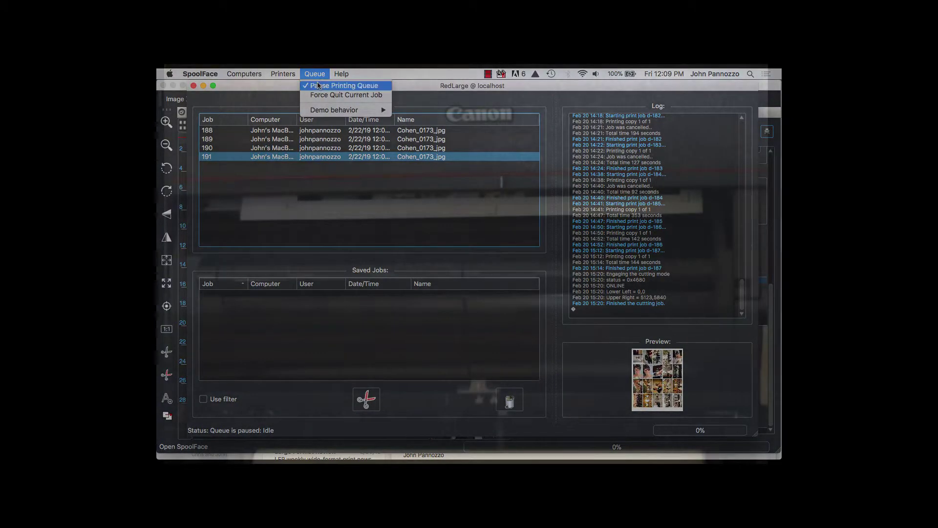